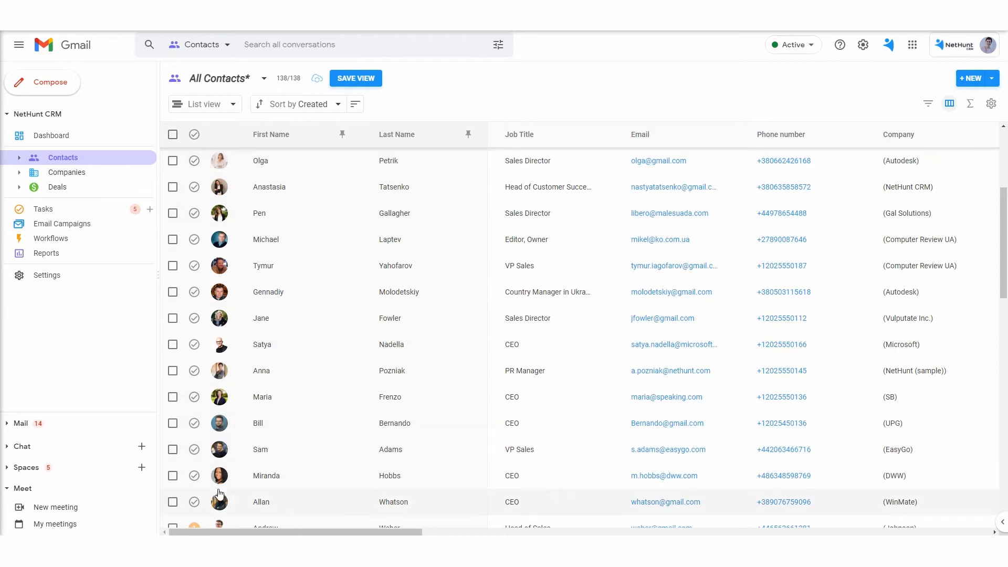
# Step: Start a filter on the contacts list with the condition Job Title is CEO
pyautogui.click(928, 104)
pyautogui.click(798, 141)
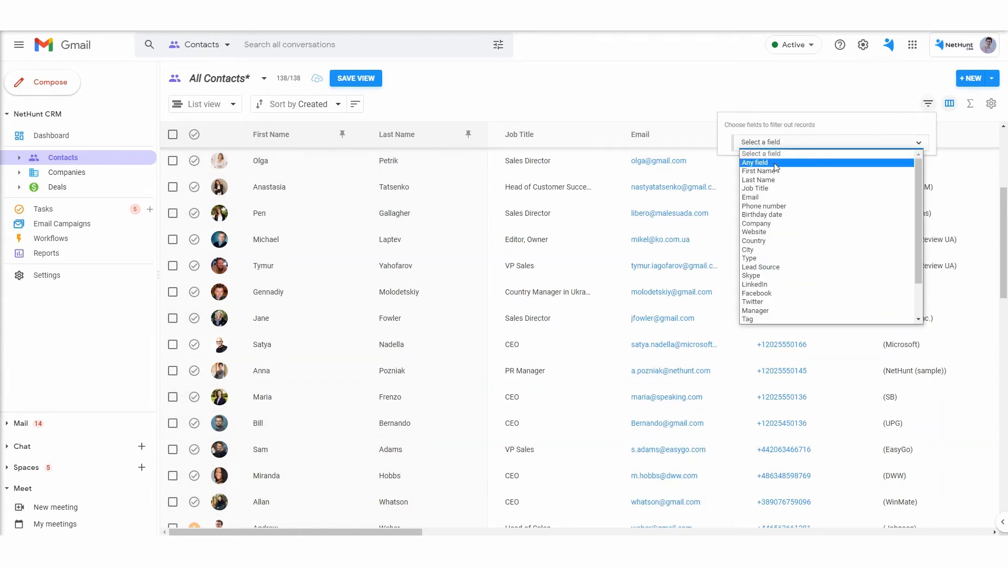
pyautogui.click(770, 189)
pyautogui.click(828, 142)
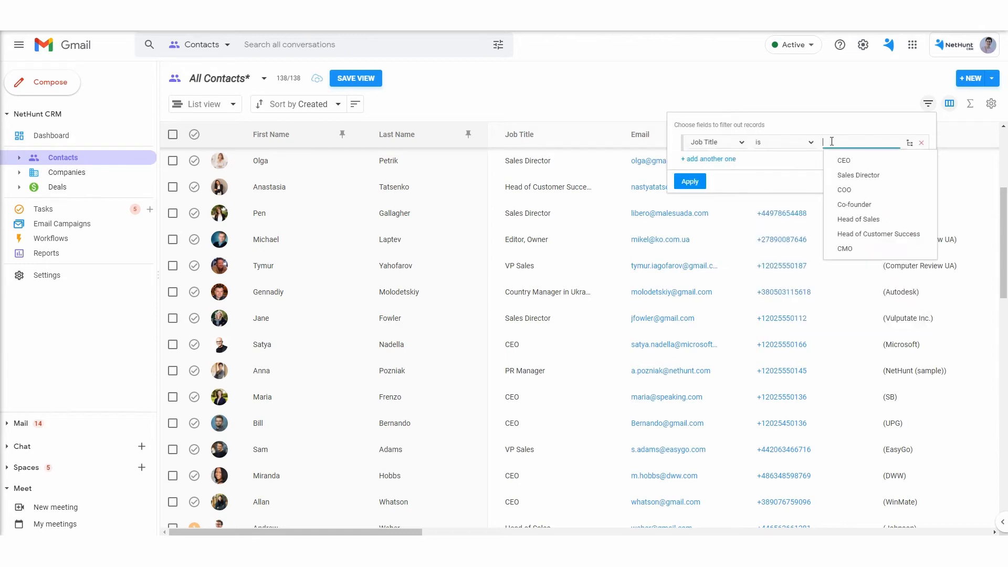
pyautogui.click(837, 164)
# Step: Add a second AND condition, Country is Canada, to the contacts filter and apply it
pyautogui.click(728, 160)
pyautogui.click(719, 185)
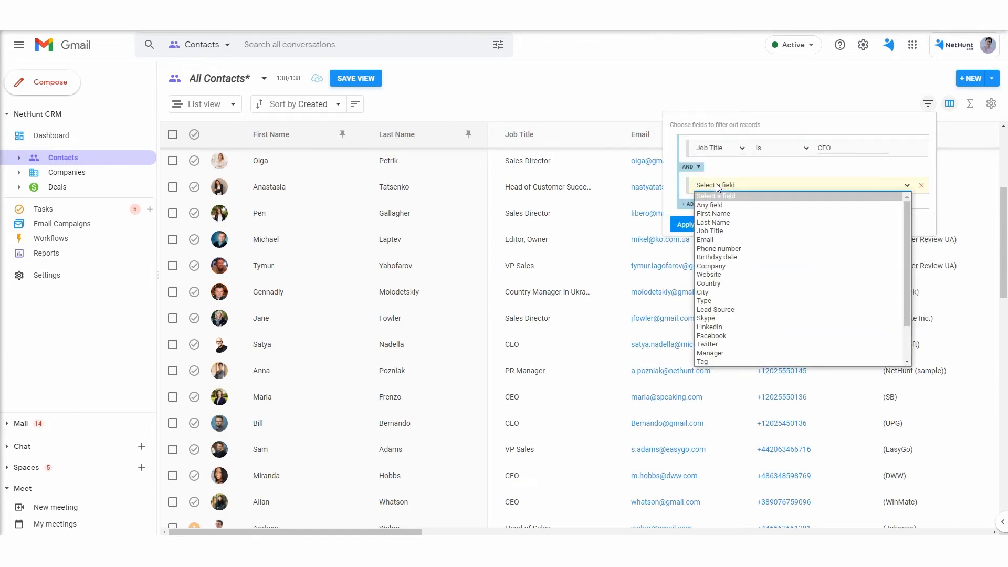
pyautogui.click(715, 284)
pyautogui.click(826, 185)
pyautogui.click(835, 218)
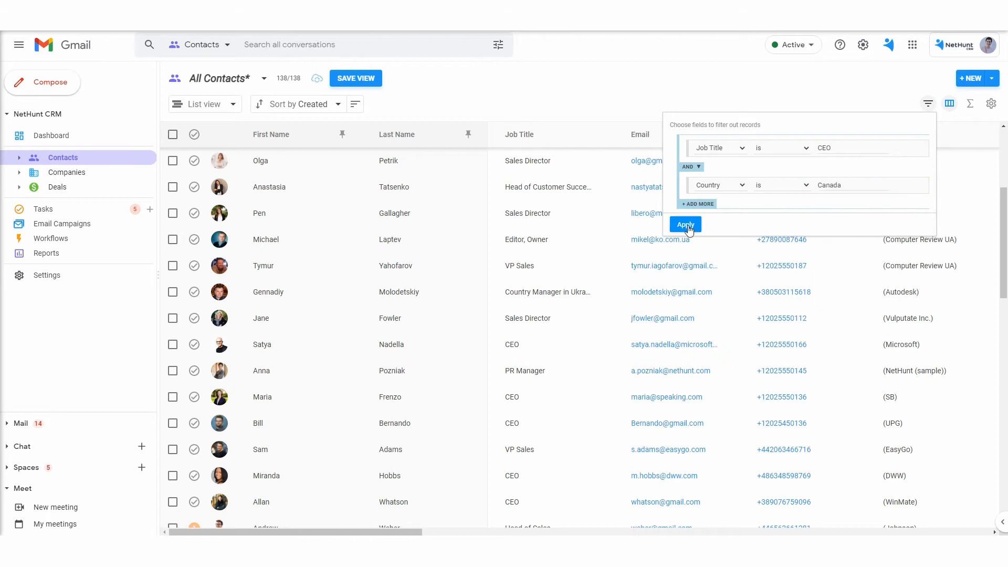
pyautogui.click(686, 224)
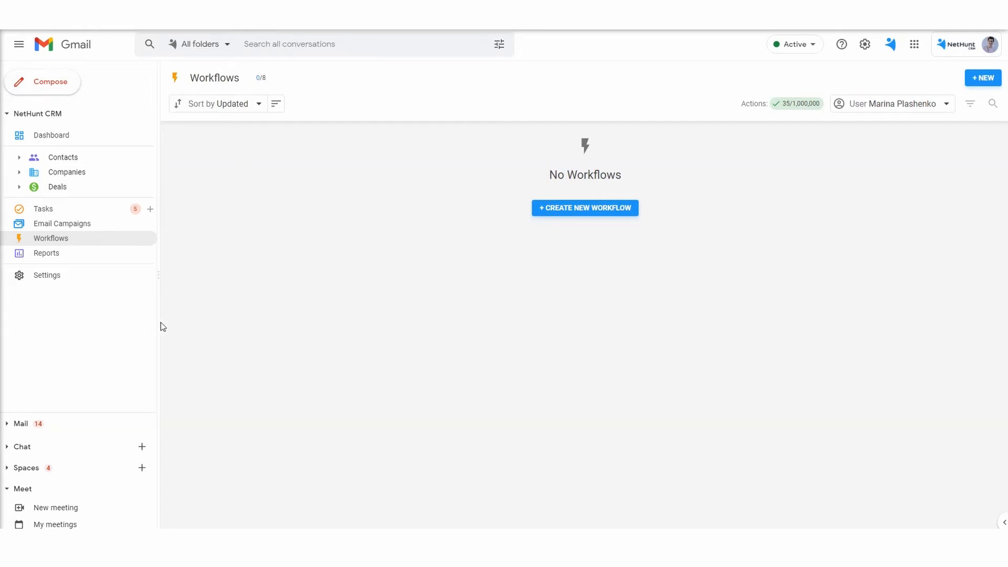
# Step: Create a new workflow named "Lead nurturing sequence"
pyautogui.click(54, 140)
pyautogui.click(579, 214)
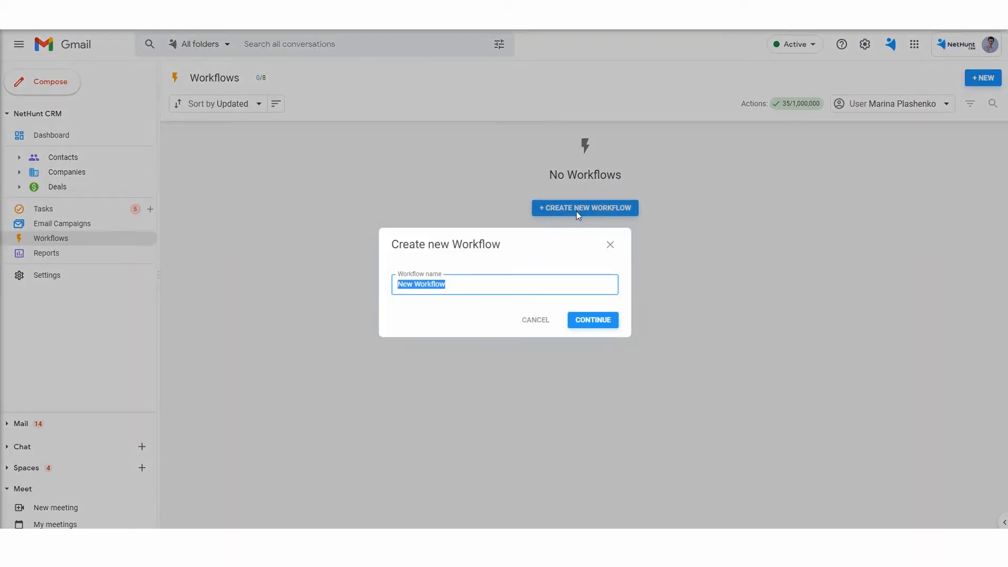
pyautogui.write('Lead nurturing sequence')
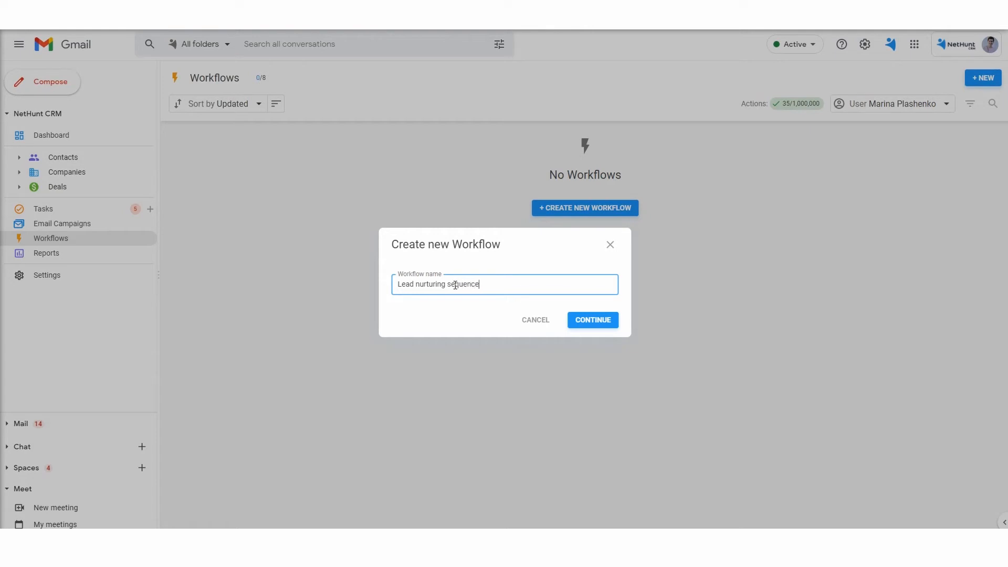
pyautogui.press('Return')
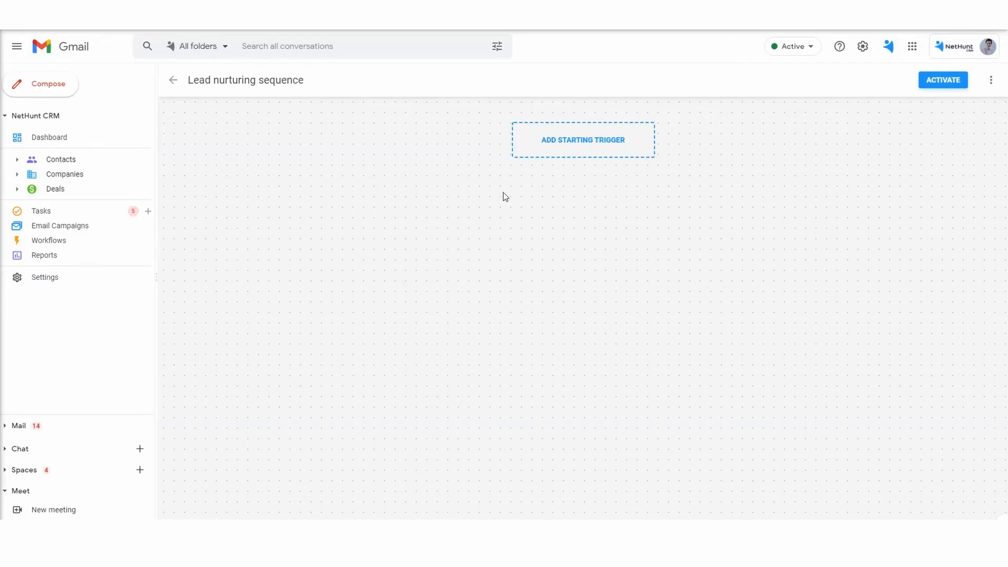
# Step: Set the workflow's starting trigger to a new record being added in the Contacts folder
pyautogui.click(571, 141)
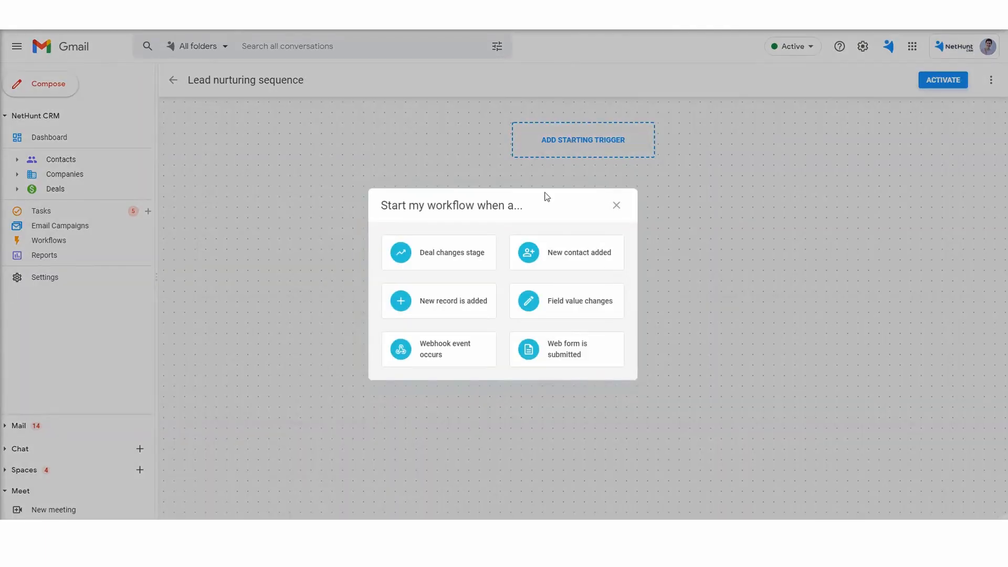
pyautogui.click(465, 301)
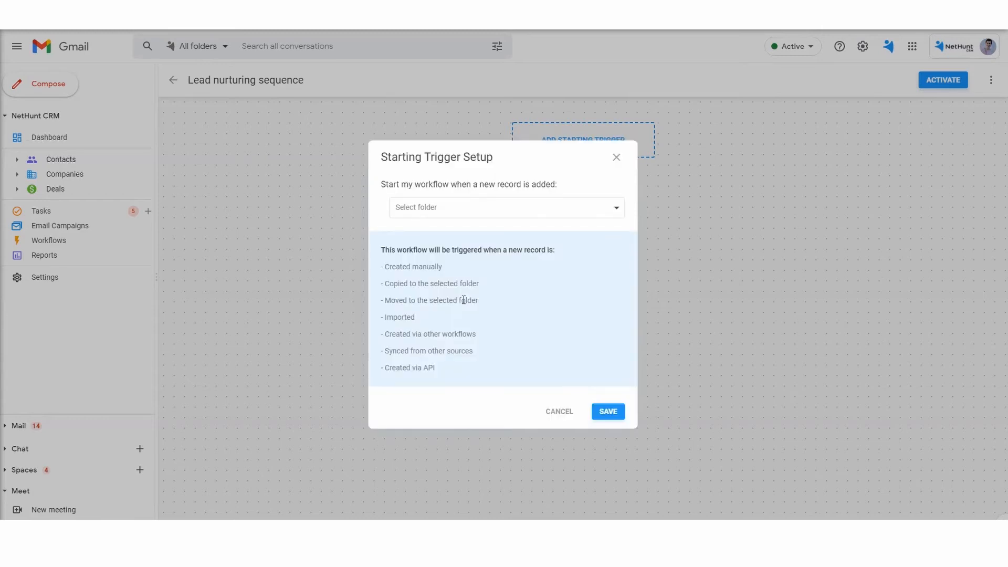
pyautogui.click(463, 208)
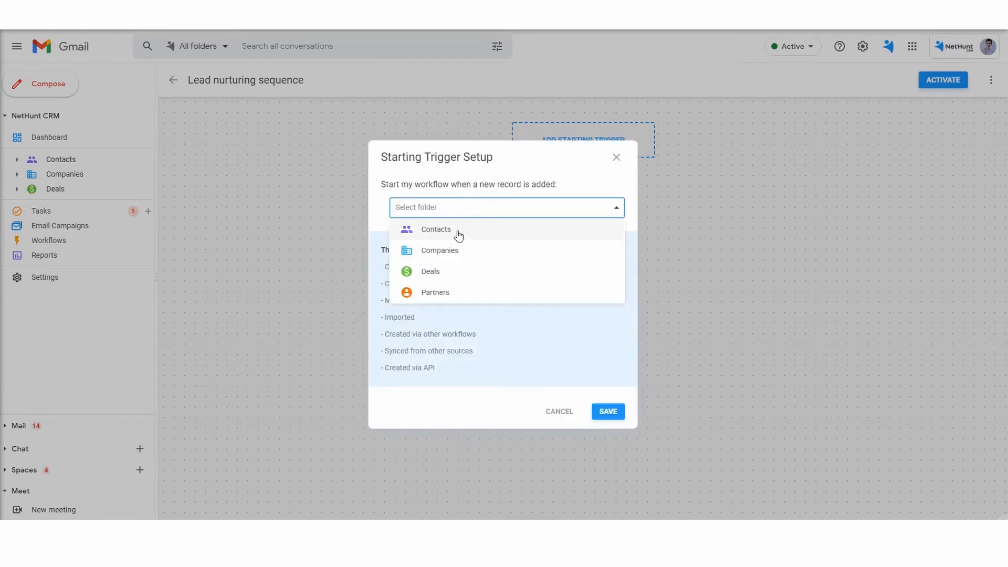
pyautogui.click(458, 231)
pyautogui.click(608, 412)
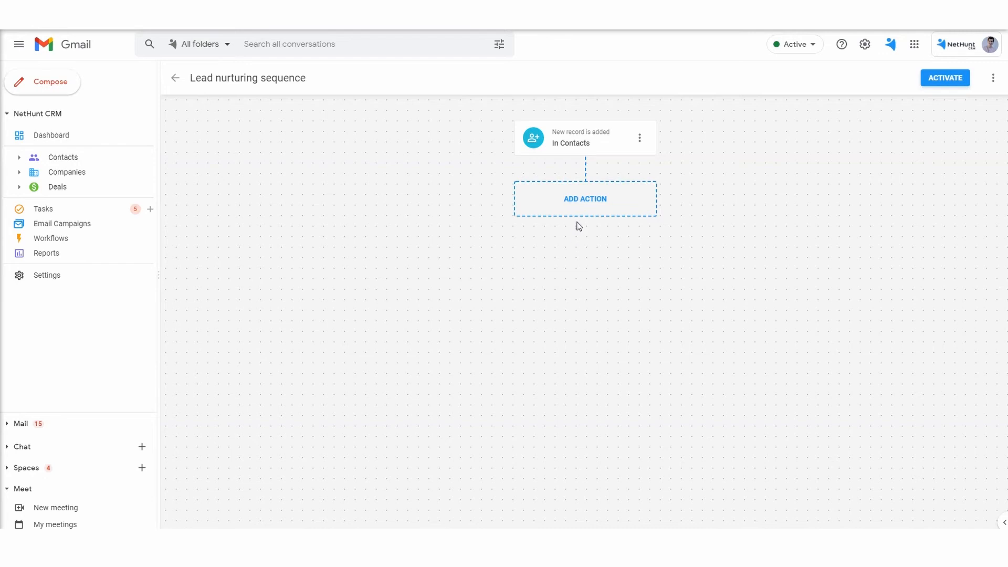
# Step: Add a Split path after the trigger and give it a third branch named Branch C
pyautogui.click(589, 203)
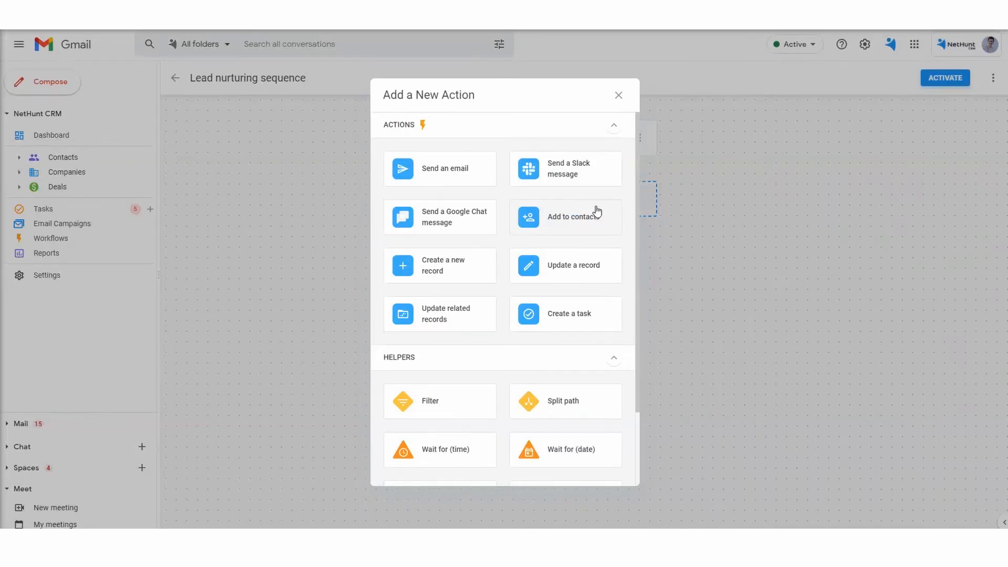
pyautogui.scroll(-2, 617, 360)
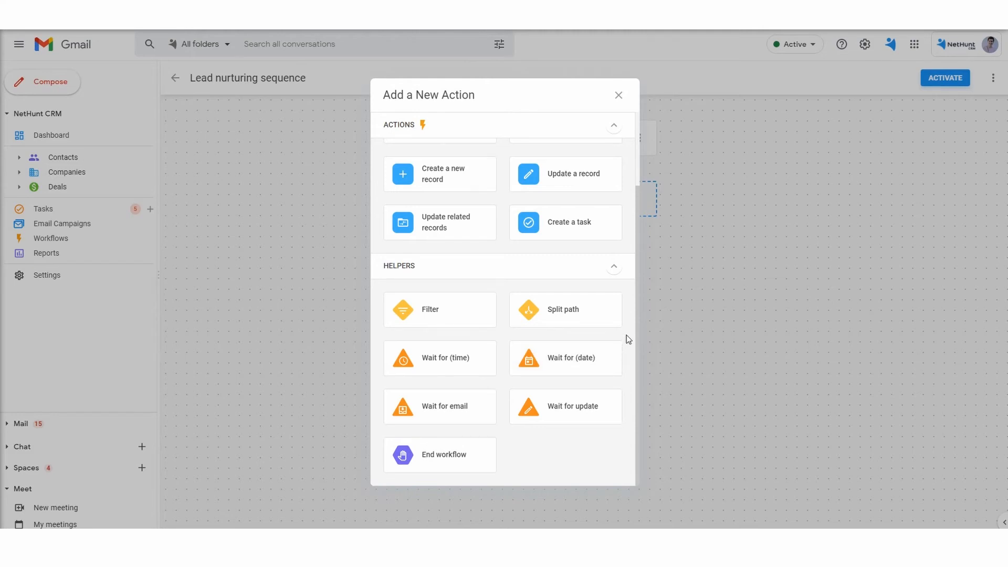
pyautogui.click(578, 318)
pyautogui.click(754, 254)
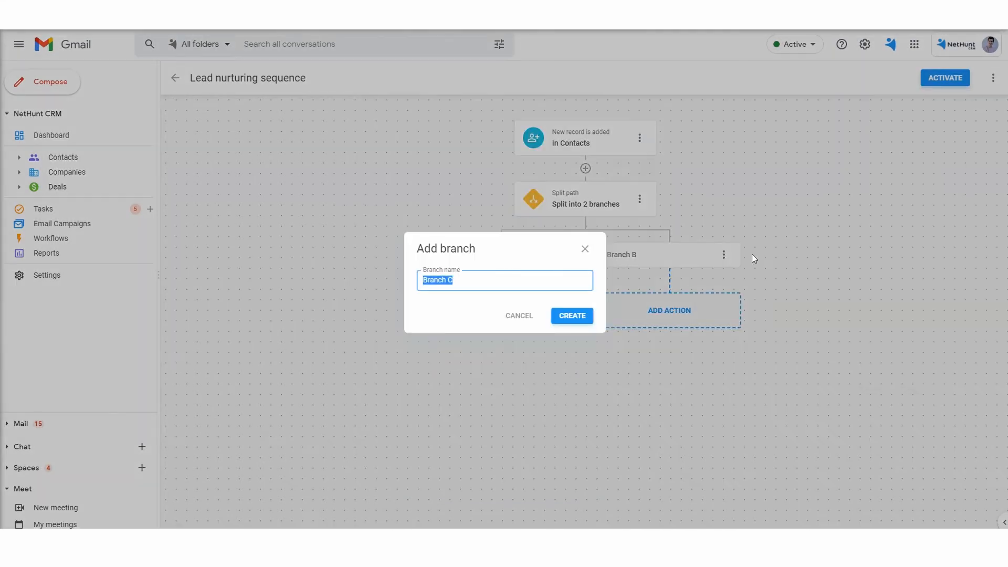
pyautogui.click(572, 315)
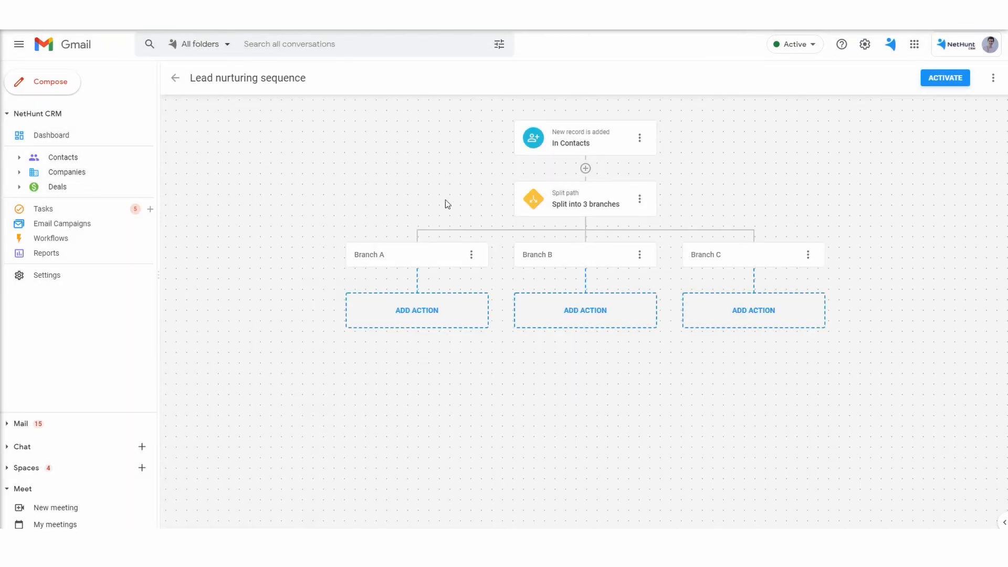
# Step: Add a Wait for email helper for a received email to Branch B
pyautogui.moveTo(673, 254)
pyautogui.click(587, 317)
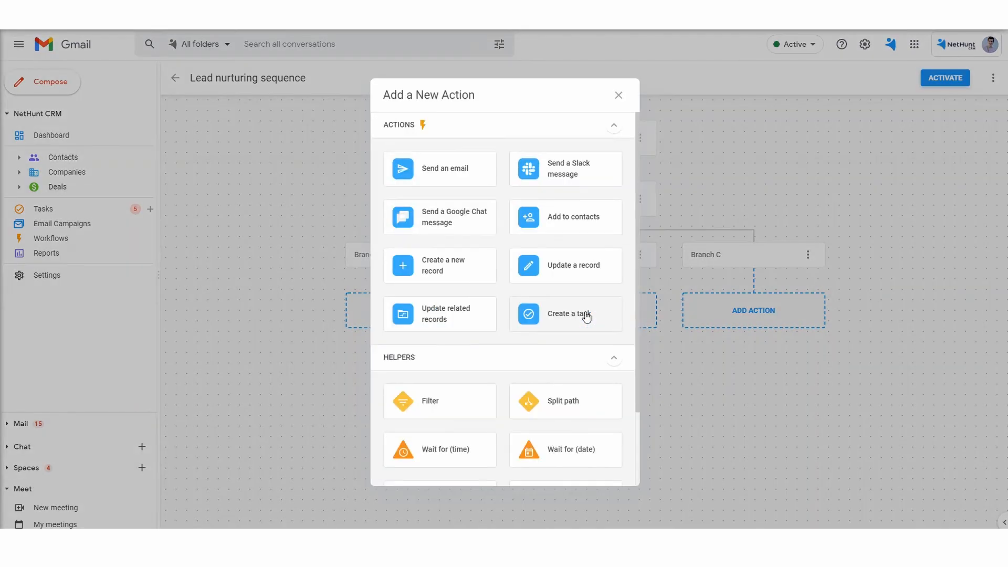
pyautogui.scroll(-1, 509, 412)
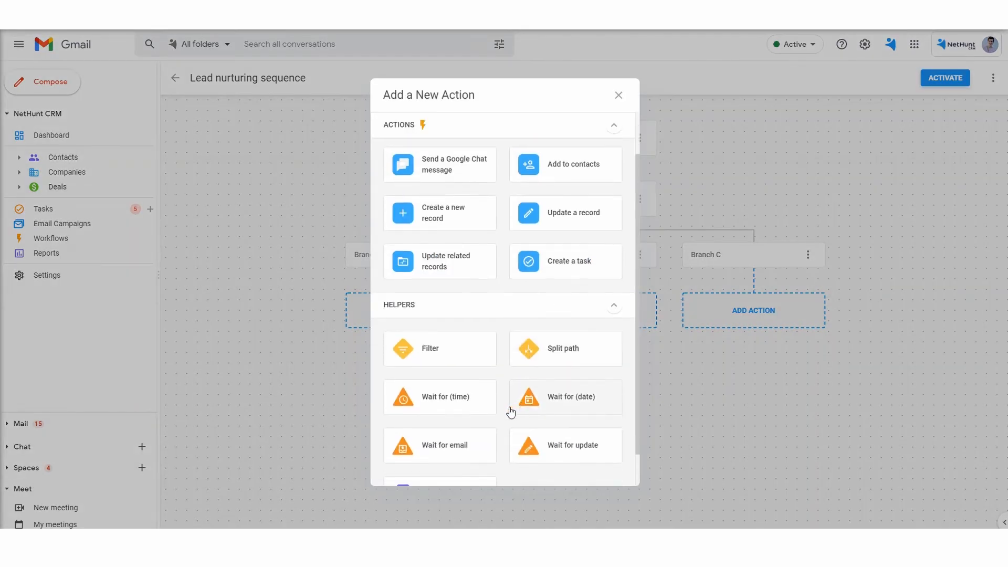
pyautogui.click(465, 447)
pyautogui.click(610, 344)
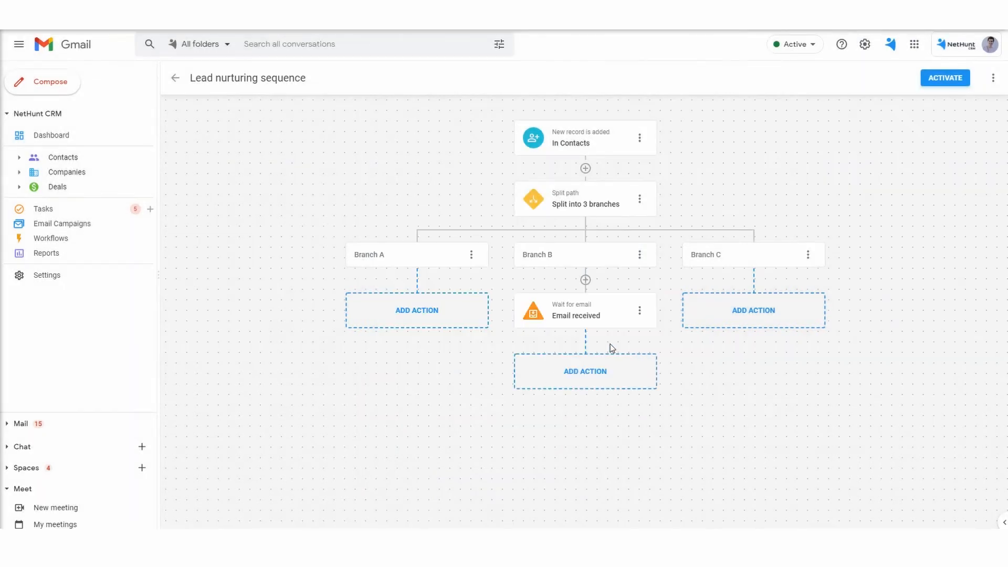
# Step: Add a Wait for update helper to Branch C that watches the contact's Type field
pyautogui.click(735, 314)
pyautogui.scroll(-3, 577, 383)
pyautogui.click(561, 405)
pyautogui.click(462, 303)
pyautogui.scroll(-1, 461, 368)
pyautogui.scroll(-1, 461, 407)
pyautogui.scroll(-2, 461, 406)
pyautogui.click(456, 405)
# Step: Specify that the Type value must change from New Lead to Prospect and save the Wait for update helper
pyautogui.click(412, 328)
pyautogui.click(516, 323)
pyautogui.click(456, 335)
pyautogui.click(449, 353)
pyautogui.click(517, 377)
pyautogui.click(472, 388)
pyautogui.click(457, 451)
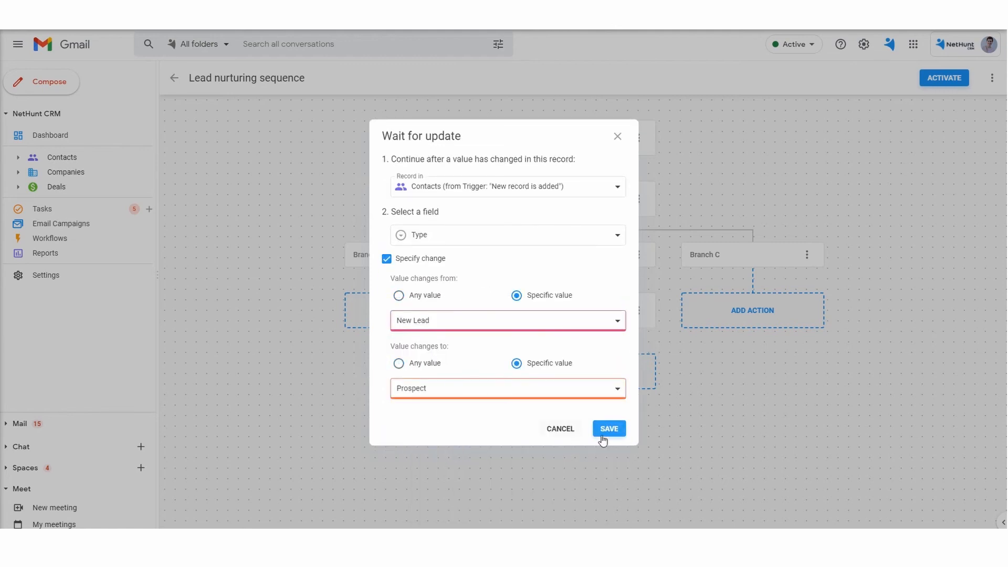
pyautogui.click(609, 428)
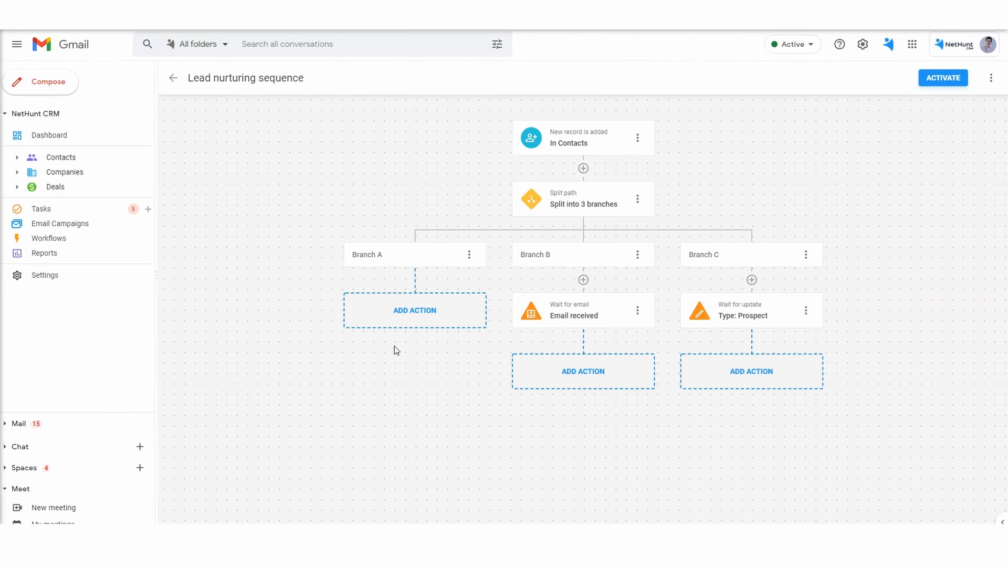
# Step: Add a Send an email action to Branch A, keeping the default sender and addressing it to the contact's Email field
pyautogui.click(421, 314)
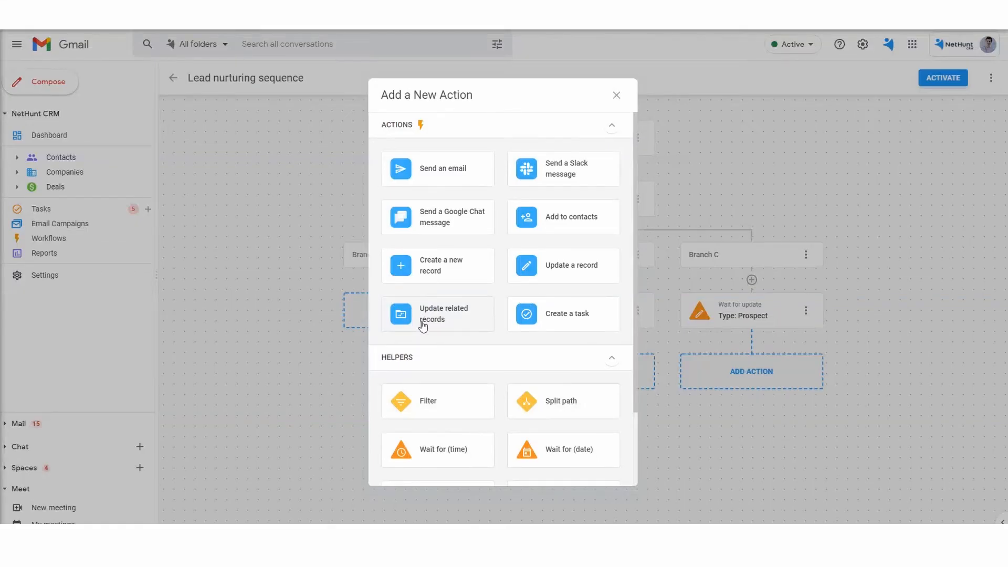
pyautogui.click(453, 163)
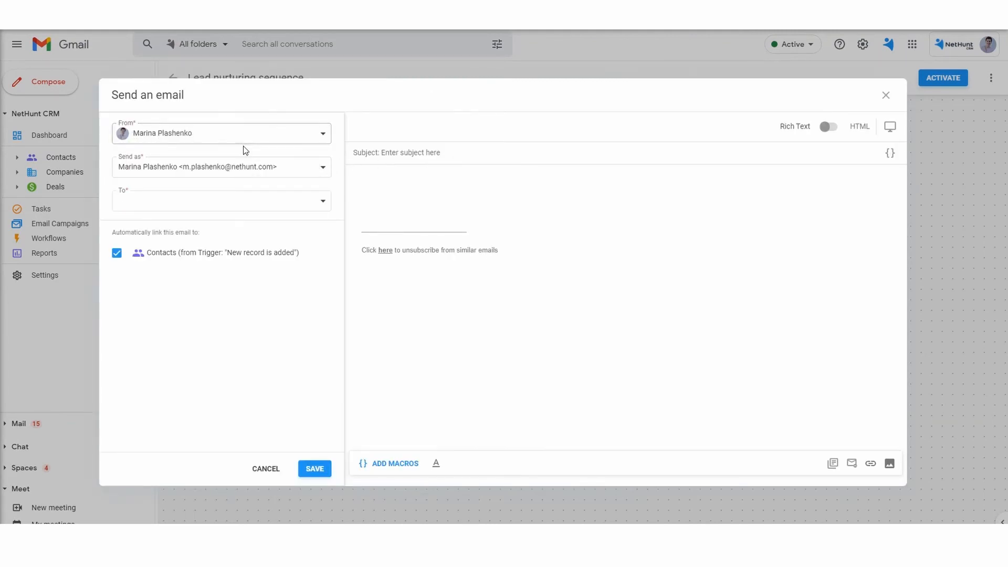
pyautogui.click(321, 138)
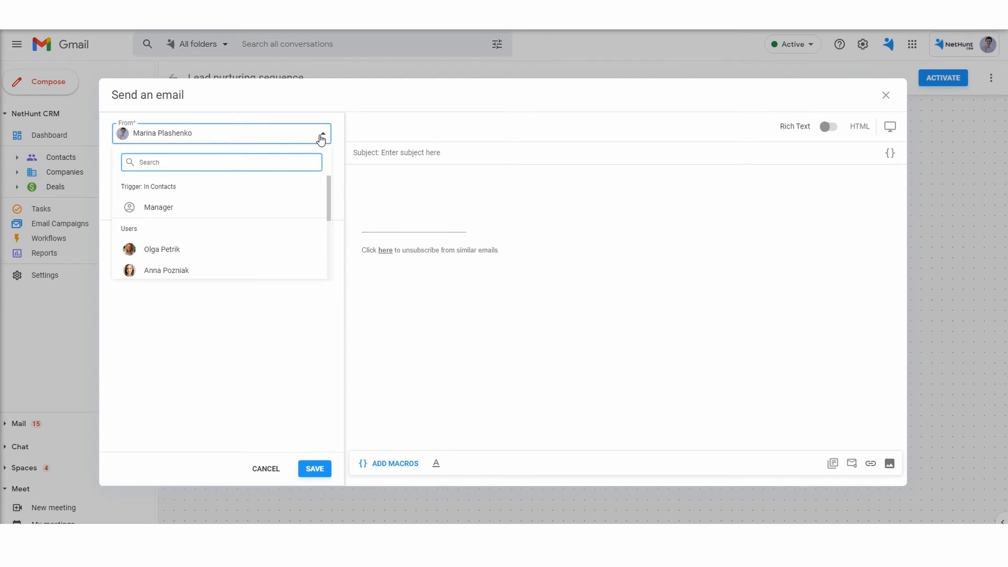
pyautogui.click(322, 138)
pyautogui.click(304, 208)
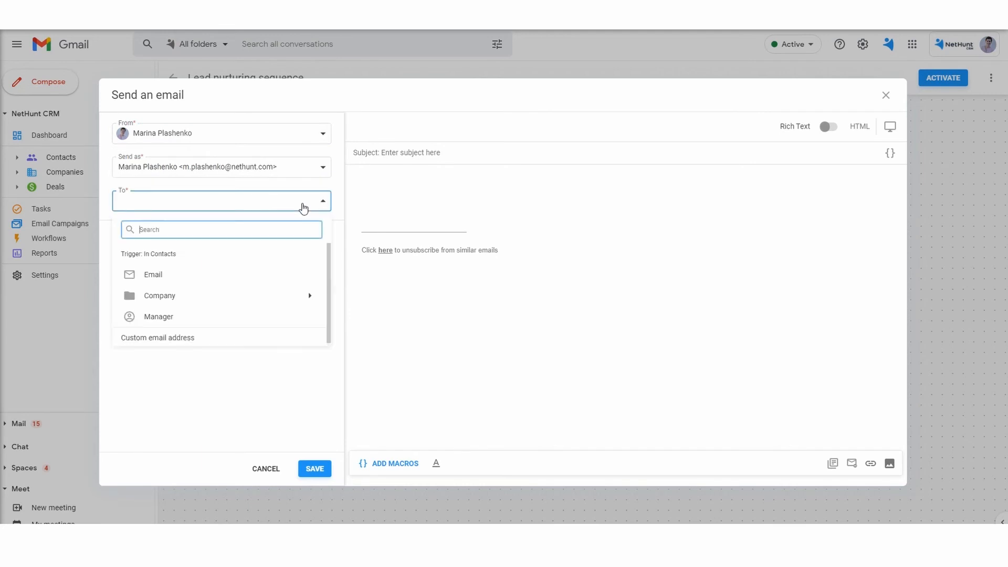
pyautogui.click(185, 278)
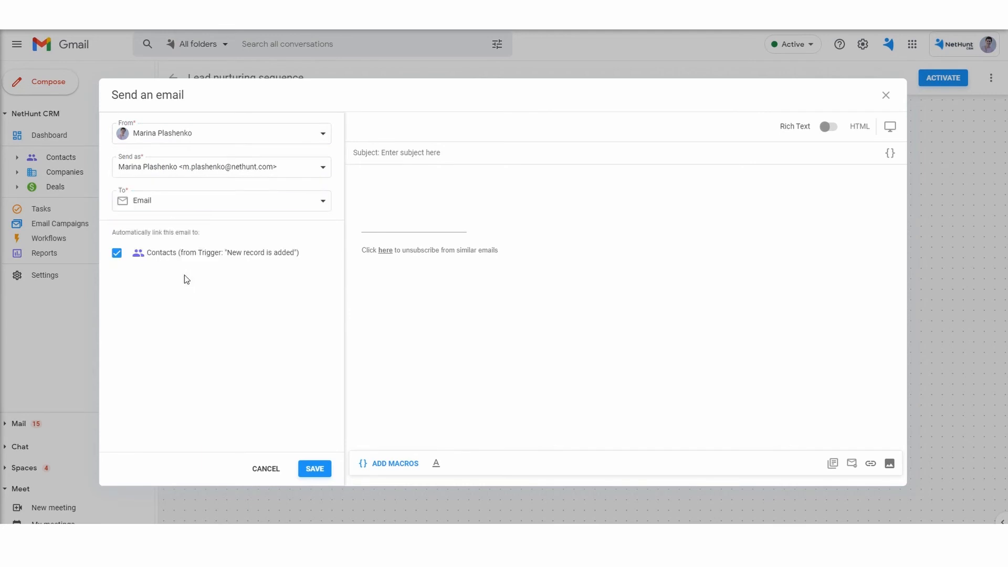
# Step: Enter the subject "Email #1" and the body "Hi", "This is email #1." and "Cheers" with the sender's first name
pyautogui.click(419, 156)
pyautogui.write('Email #1')
pyautogui.write('Hi  This is email #1.  Cheers Marina')
# Step: Insert the First Name macro after "Hi" with an empty fallback and save the email action
pyautogui.click(395, 187)
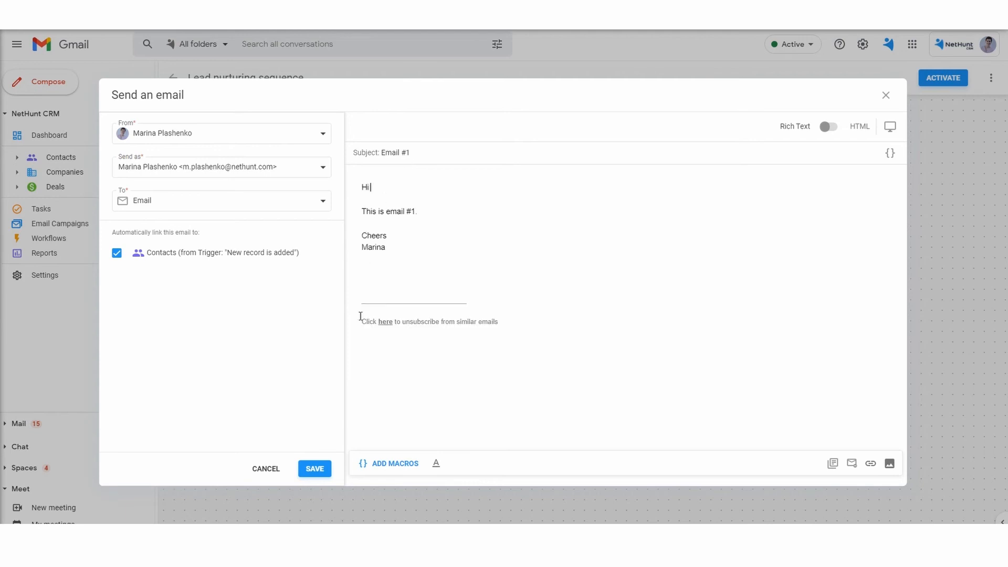
pyautogui.click(394, 463)
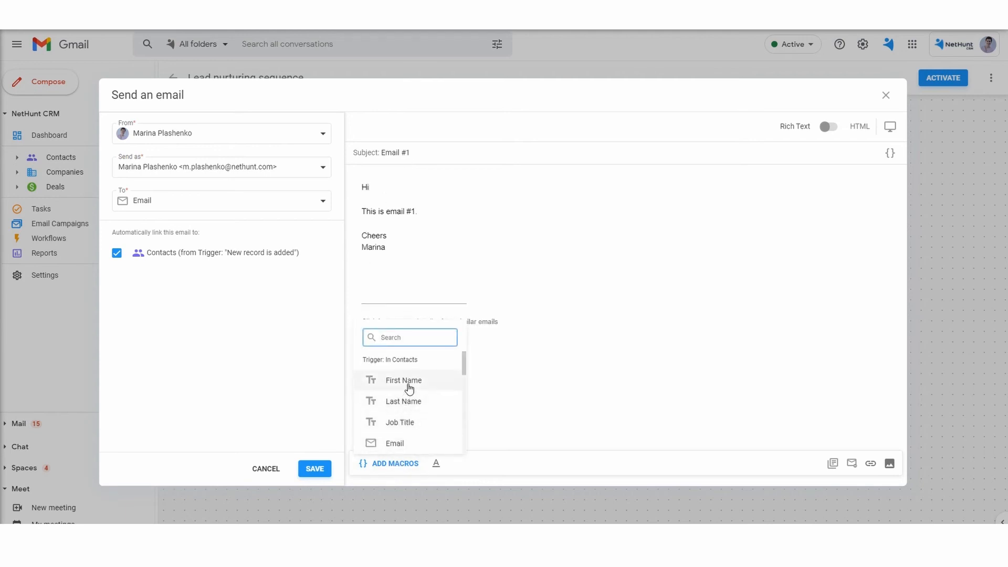
pyautogui.click(409, 382)
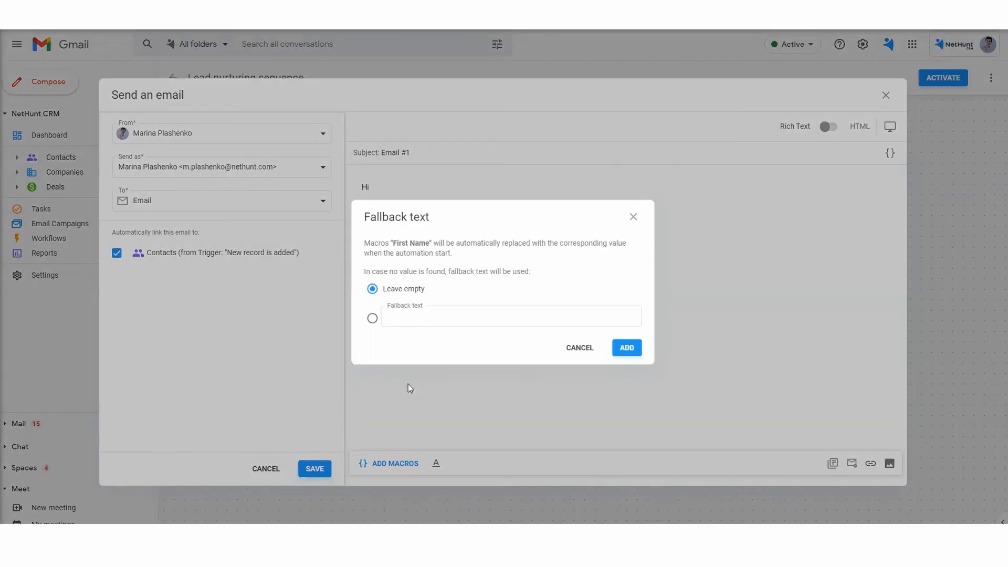
pyautogui.click(618, 351)
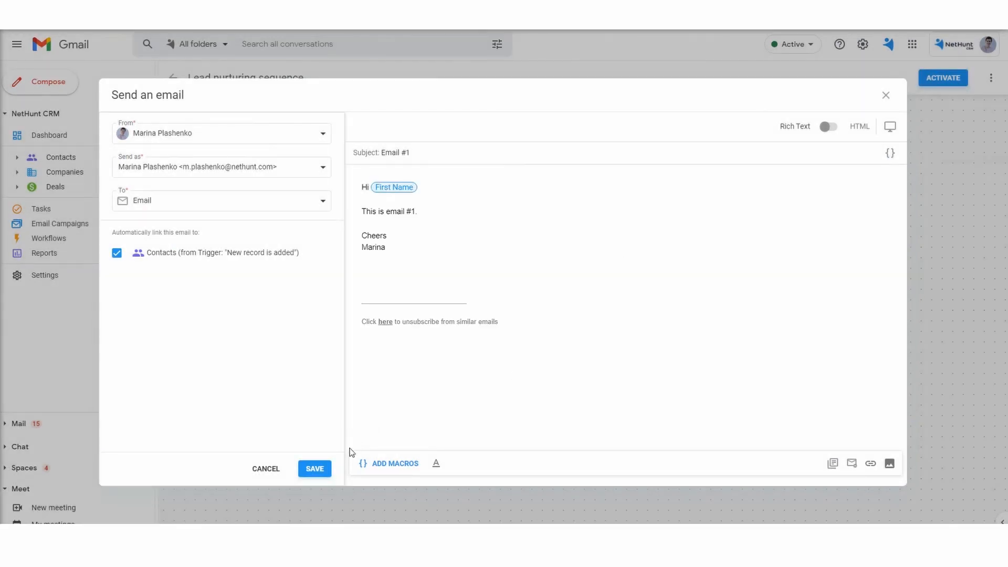
pyautogui.click(317, 470)
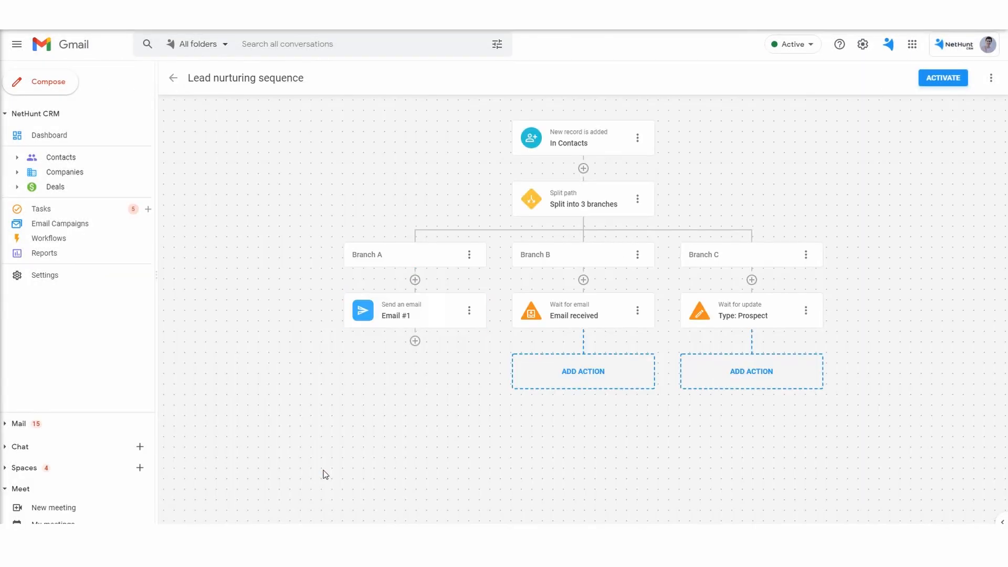
# Step: Add a second Send an email action below Email #1, not sent as a reply, with the subject "Email #2"
pyautogui.click(415, 341)
pyautogui.click(428, 169)
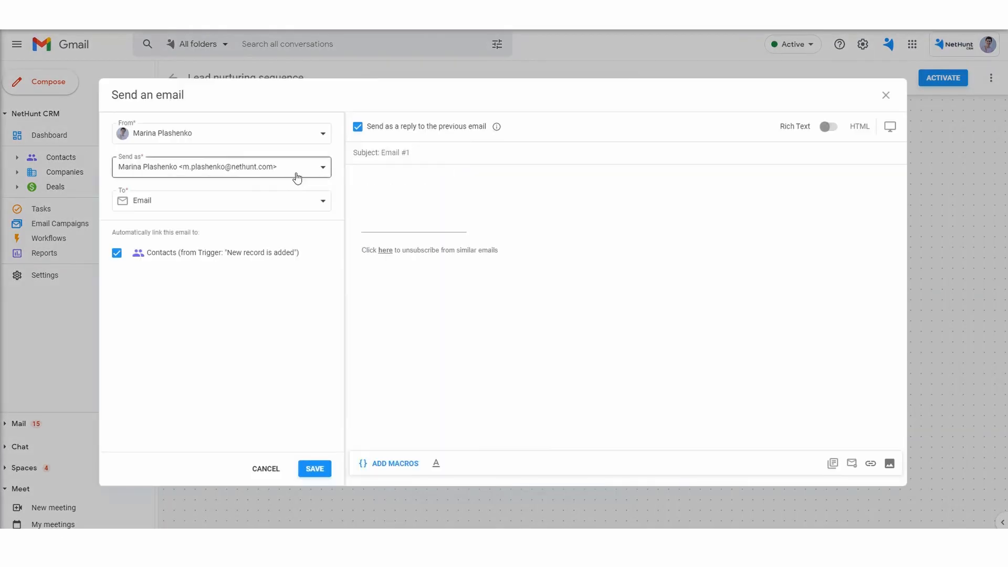
pyautogui.click(365, 130)
pyautogui.write('2')
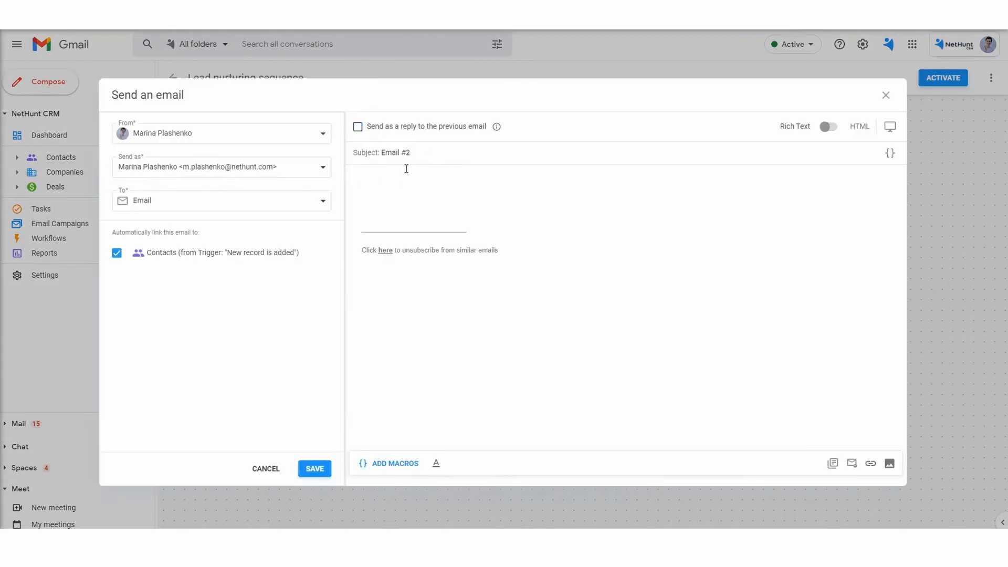
# Step: Fill the second email with "Hi", "This is email #1.", "Cheers" and the sender's first name, adding the First Name macro to the greeting
pyautogui.click(407, 167)
pyautogui.write('Hi  This is email #1.  Cheers Marina')
pyautogui.click(394, 464)
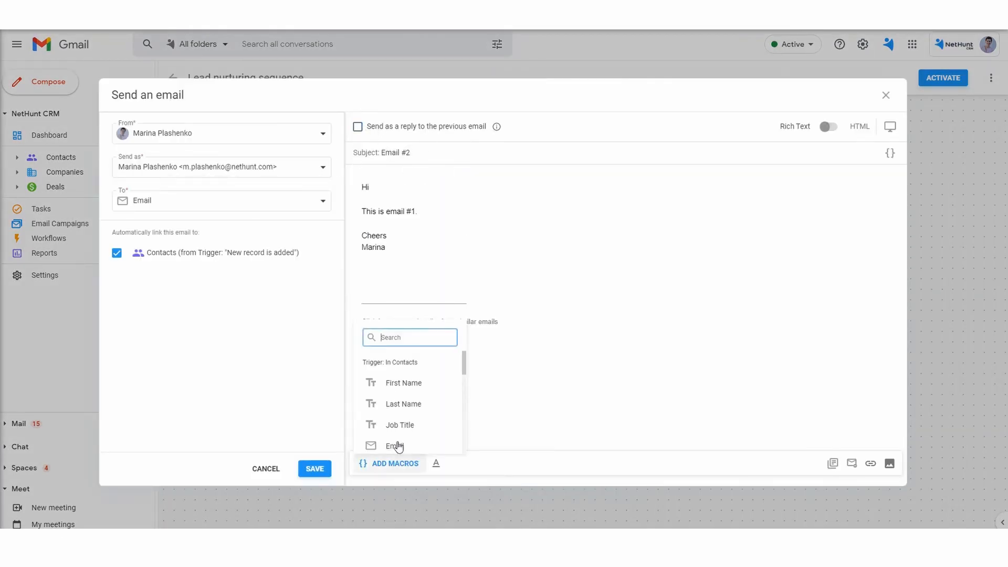
pyautogui.click(402, 383)
pyautogui.click(630, 347)
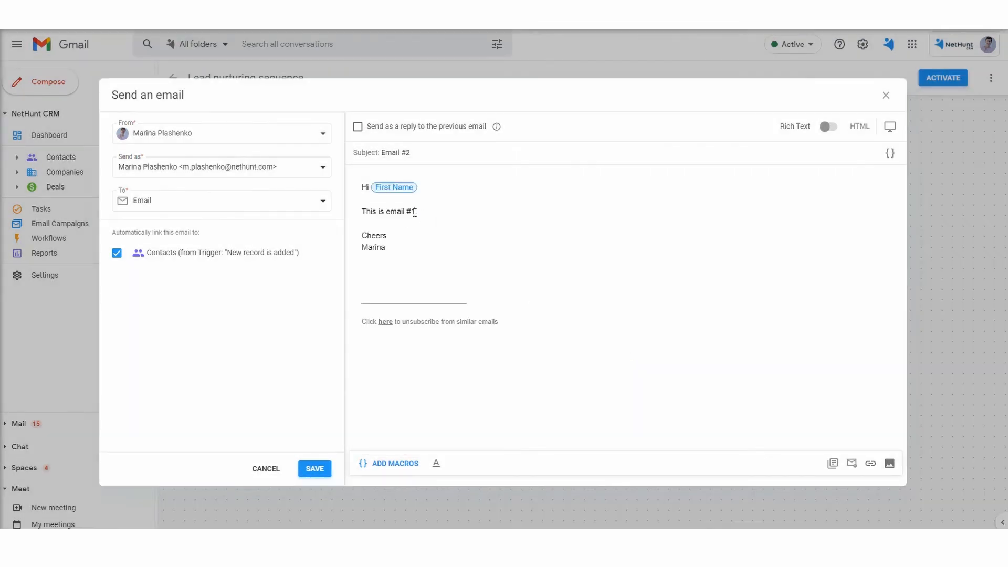
# Step: Save the second email and add another Send an email action below Email #2 with the subject "Email #3"
pyautogui.click(315, 469)
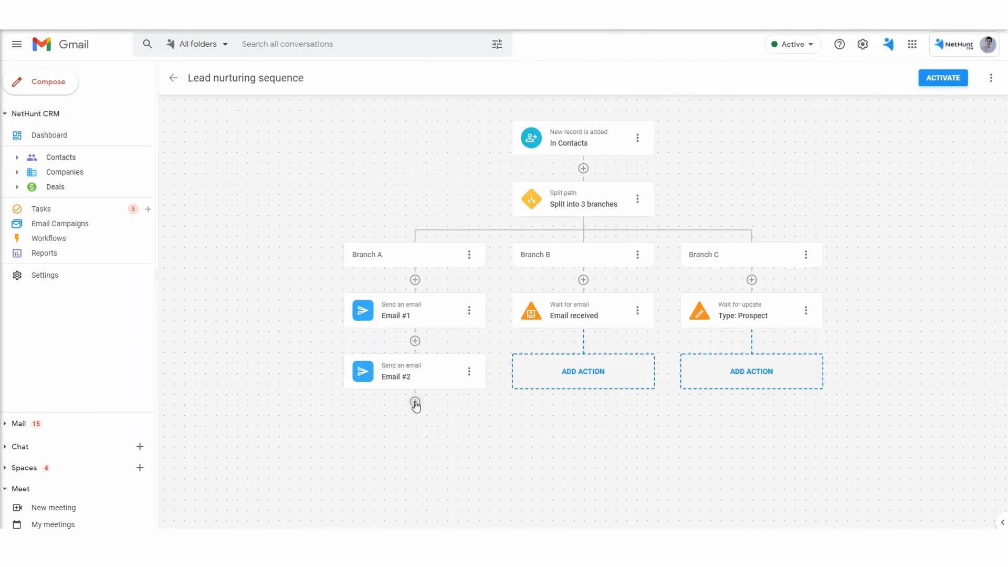
pyautogui.click(416, 404)
pyautogui.click(446, 164)
pyautogui.click(436, 154)
pyautogui.write('Email #3')
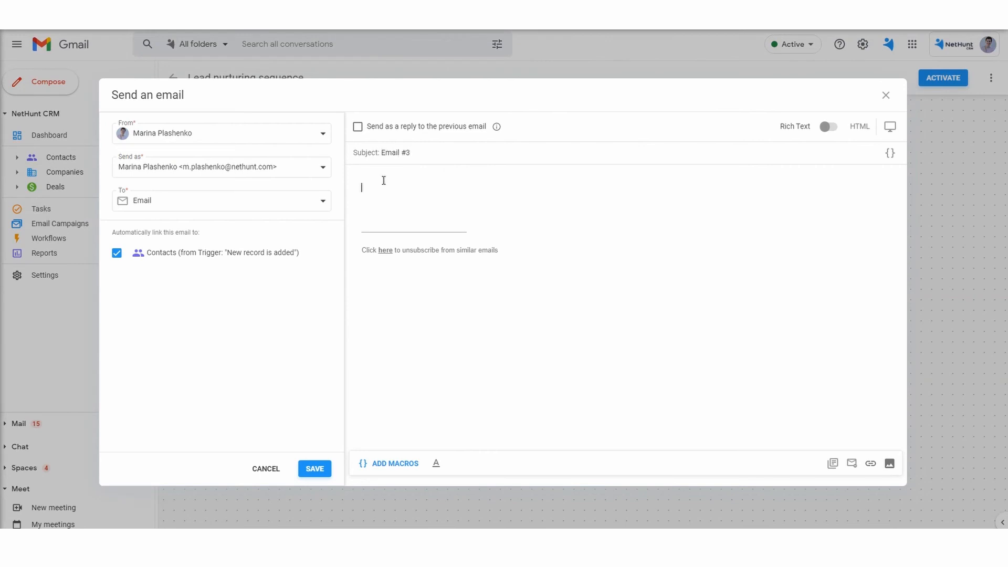
# Step: Write "Hi" with the First Name macro, "This is email #3.", "Cheers" and the sender's first name in the third email, and save it
pyautogui.write('Hi  This is email #  Cheers Marina')
pyautogui.click(416, 210)
pyautogui.write('3.')
pyautogui.click(395, 189)
pyautogui.click(393, 463)
pyautogui.click(409, 383)
pyautogui.click(627, 351)
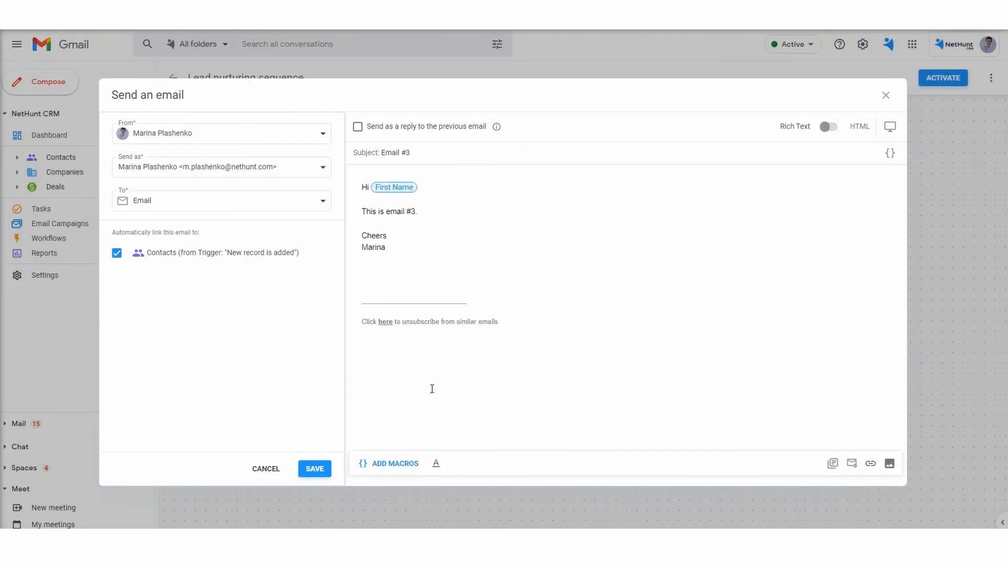
pyautogui.click(315, 470)
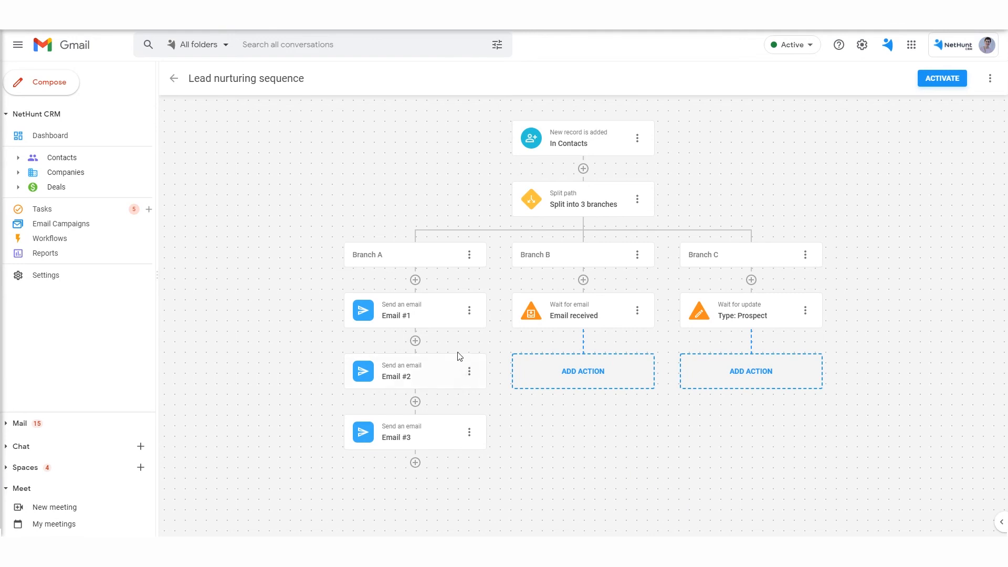
# Step: Insert a Wait for (time) helper of 3 days between Email #1 and Email #2 in Branch A
pyautogui.click(415, 341)
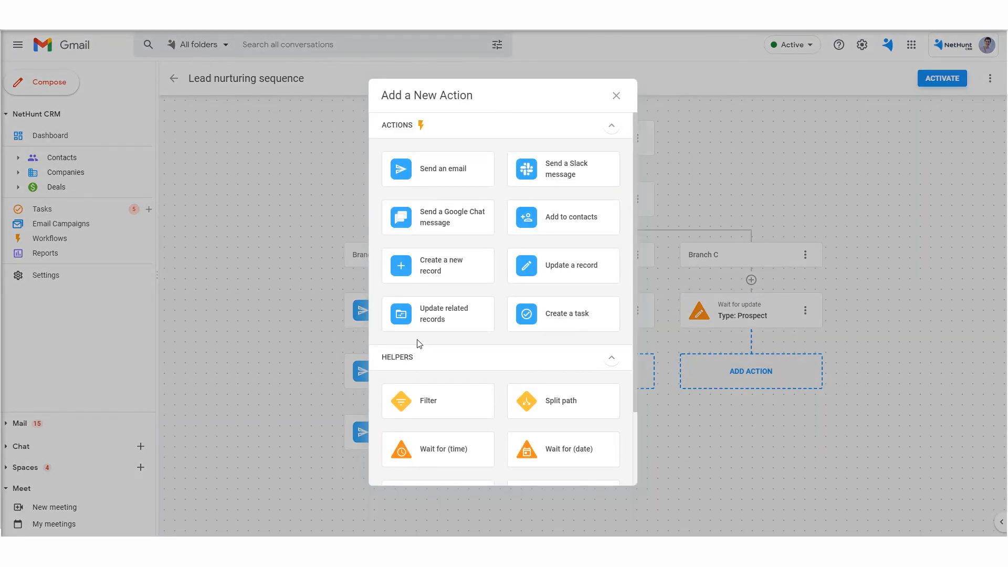
pyautogui.click(460, 450)
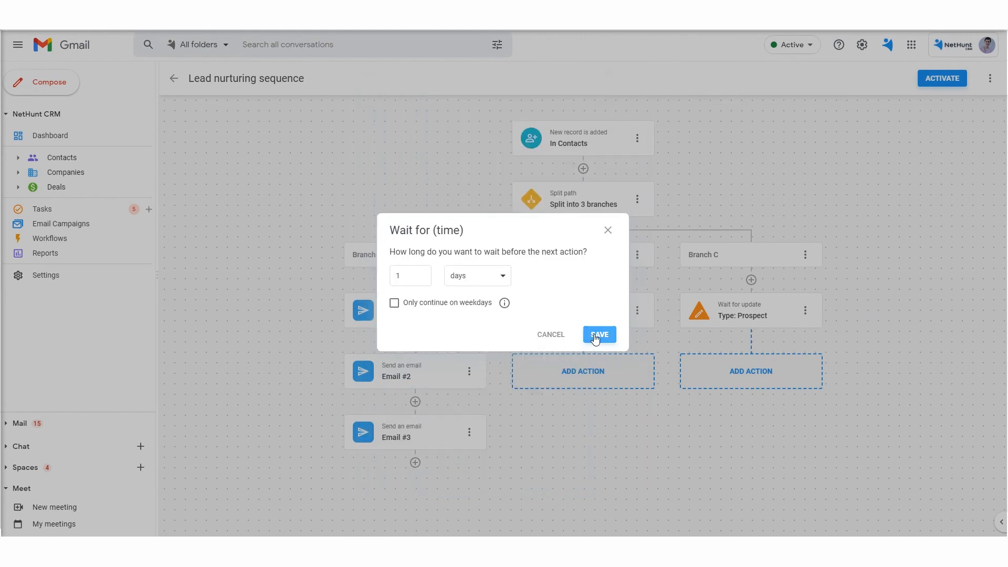
pyautogui.doubleClick(406, 275)
pyautogui.write('5')
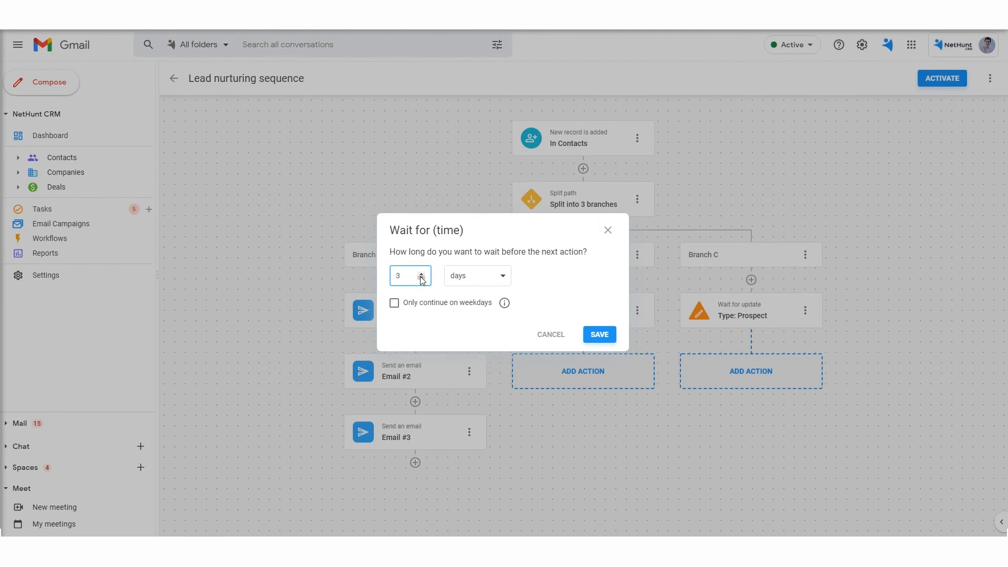
pyautogui.click(600, 335)
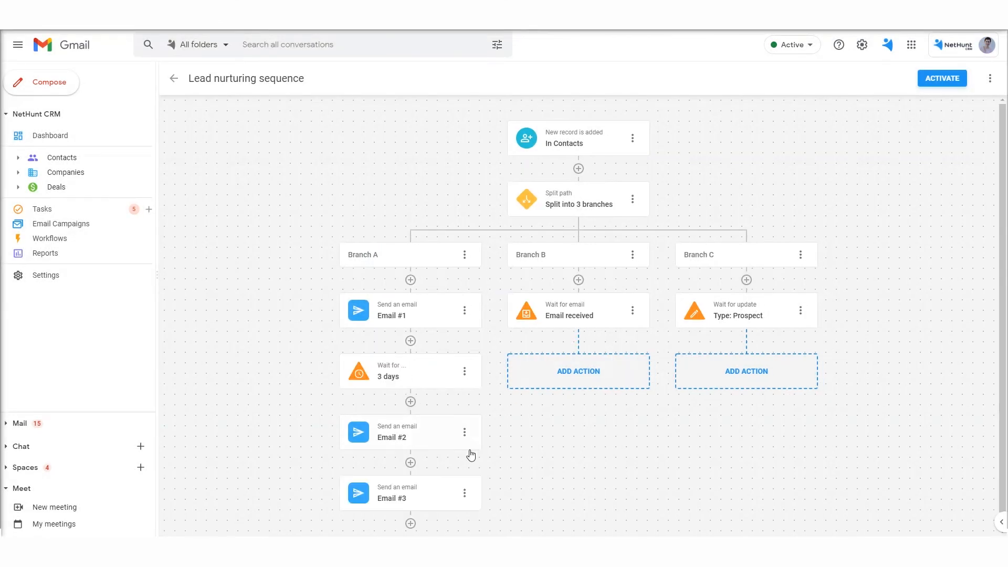
# Step: Insert a Wait for (time) helper of 3 days between Email #2 and Email #3
pyautogui.click(411, 463)
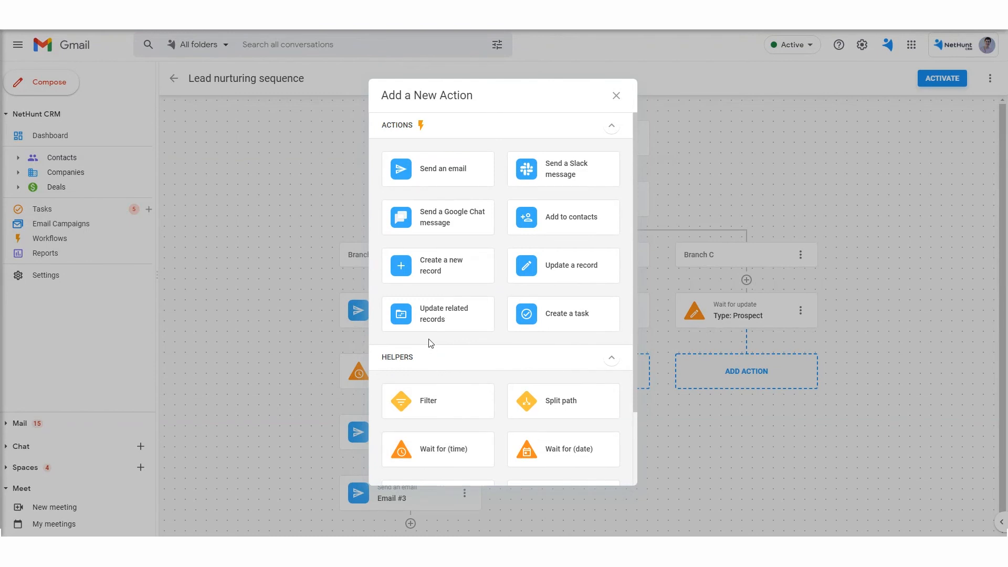
pyautogui.click(444, 449)
pyautogui.click(597, 334)
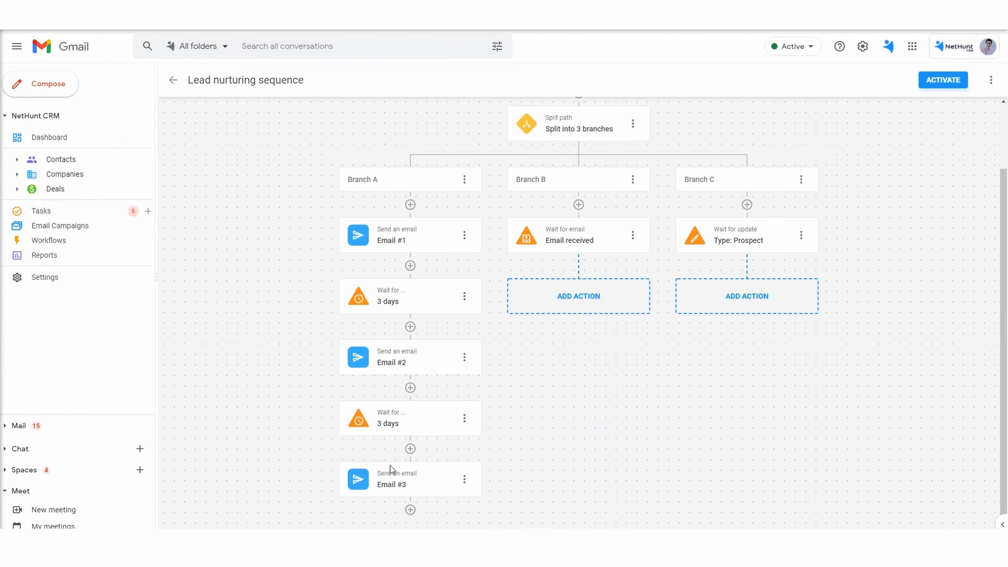
# Step: Add an End workflow helper below Email #3 to close Branch A
pyautogui.click(411, 509)
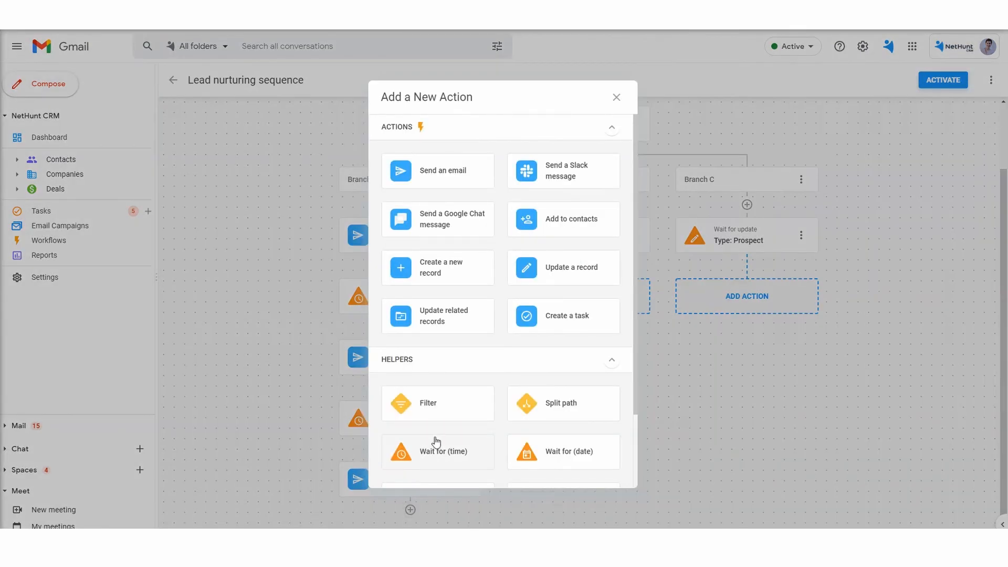
pyautogui.scroll(-2, 436, 441)
pyautogui.click(440, 459)
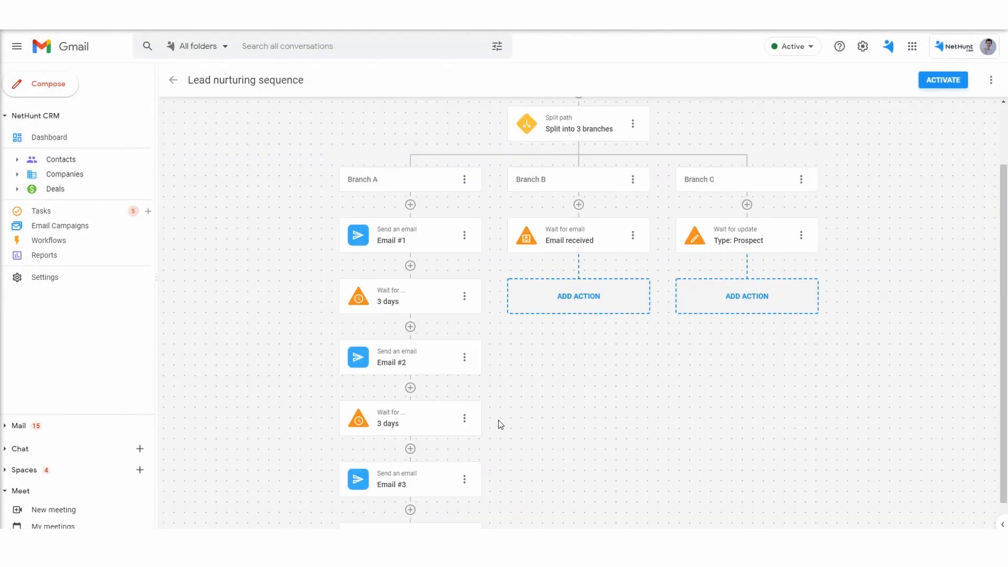
# Step: Add an End workflow helper below the wait conditions in both Branch B and Branch C
pyautogui.scroll(-1, 552, 341)
pyautogui.click(579, 266)
pyautogui.scroll(-2, 485, 430)
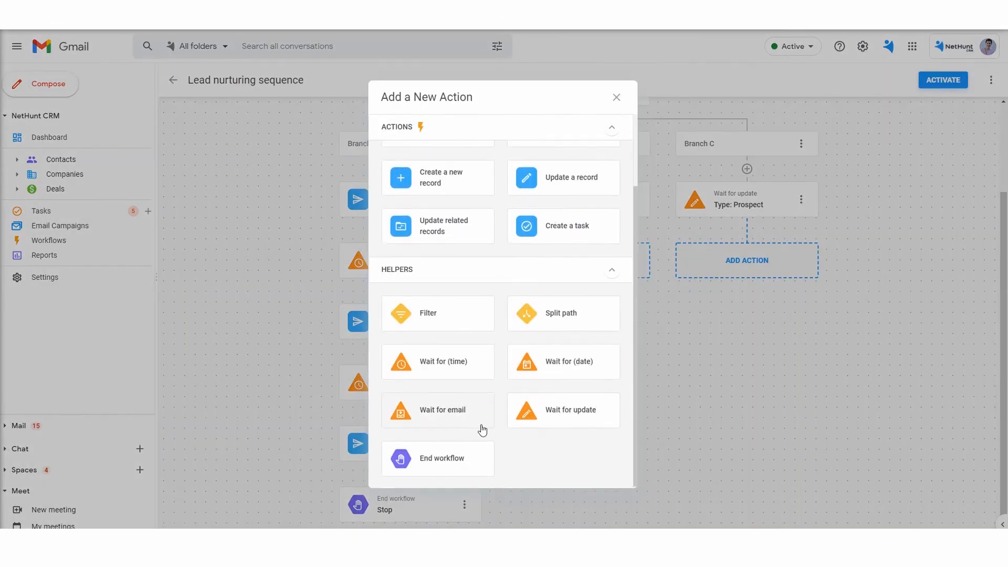
pyautogui.click(446, 456)
pyautogui.click(730, 265)
pyautogui.scroll(-2, 525, 426)
pyautogui.click(463, 457)
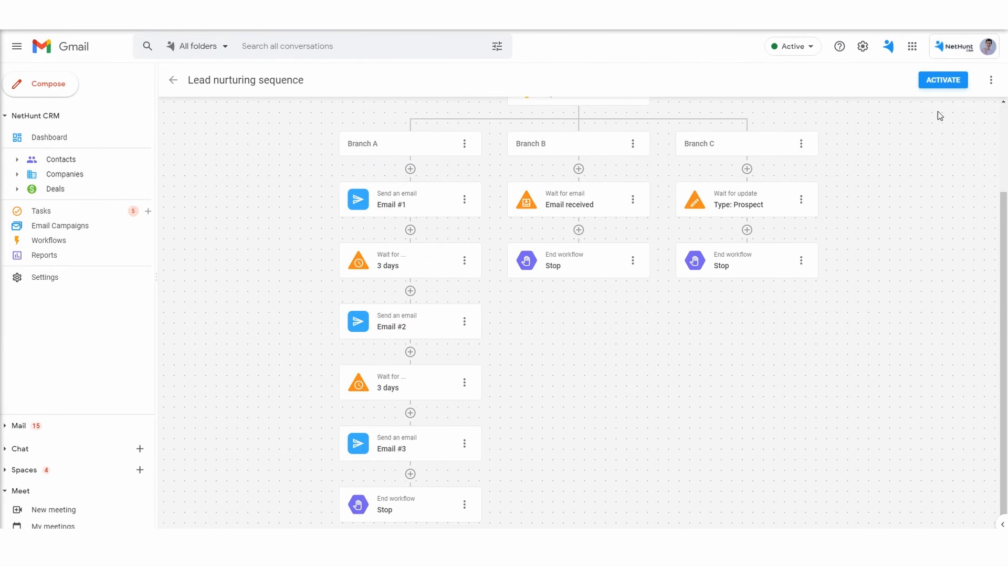
# Step: Activate the Lead nurturing sequence workflow and look through its branches
pyautogui.click(944, 82)
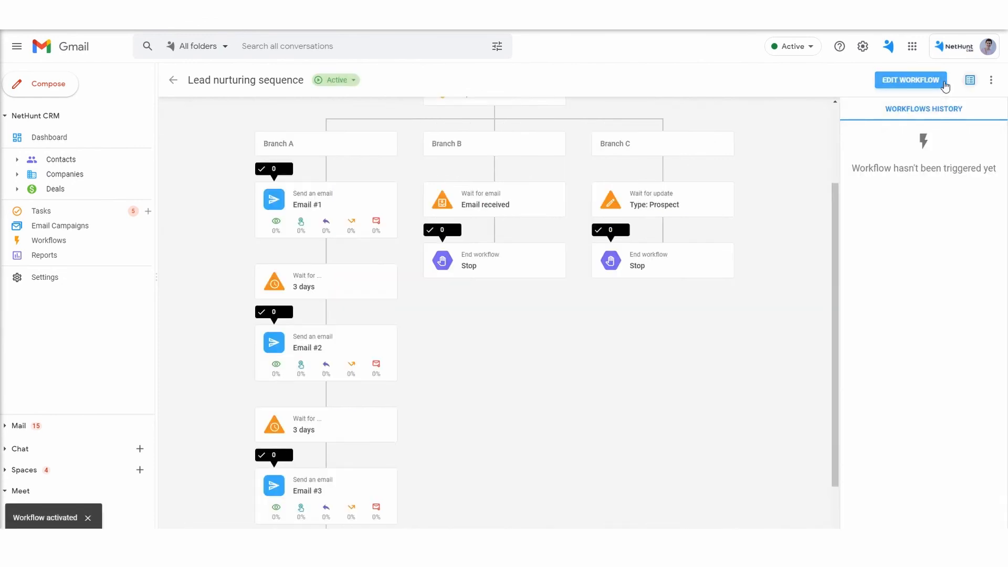
pyautogui.scroll(-2, 779, 420)
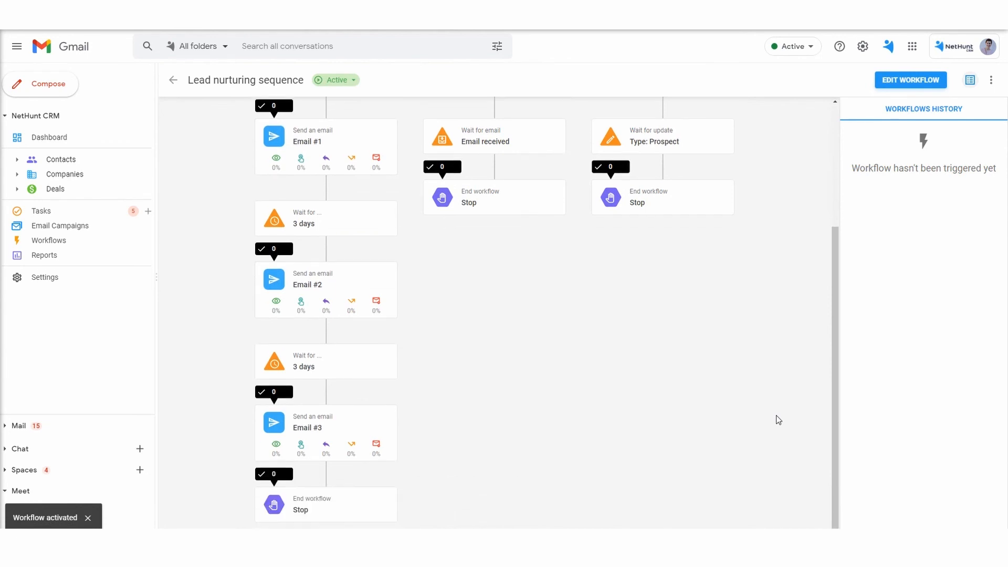